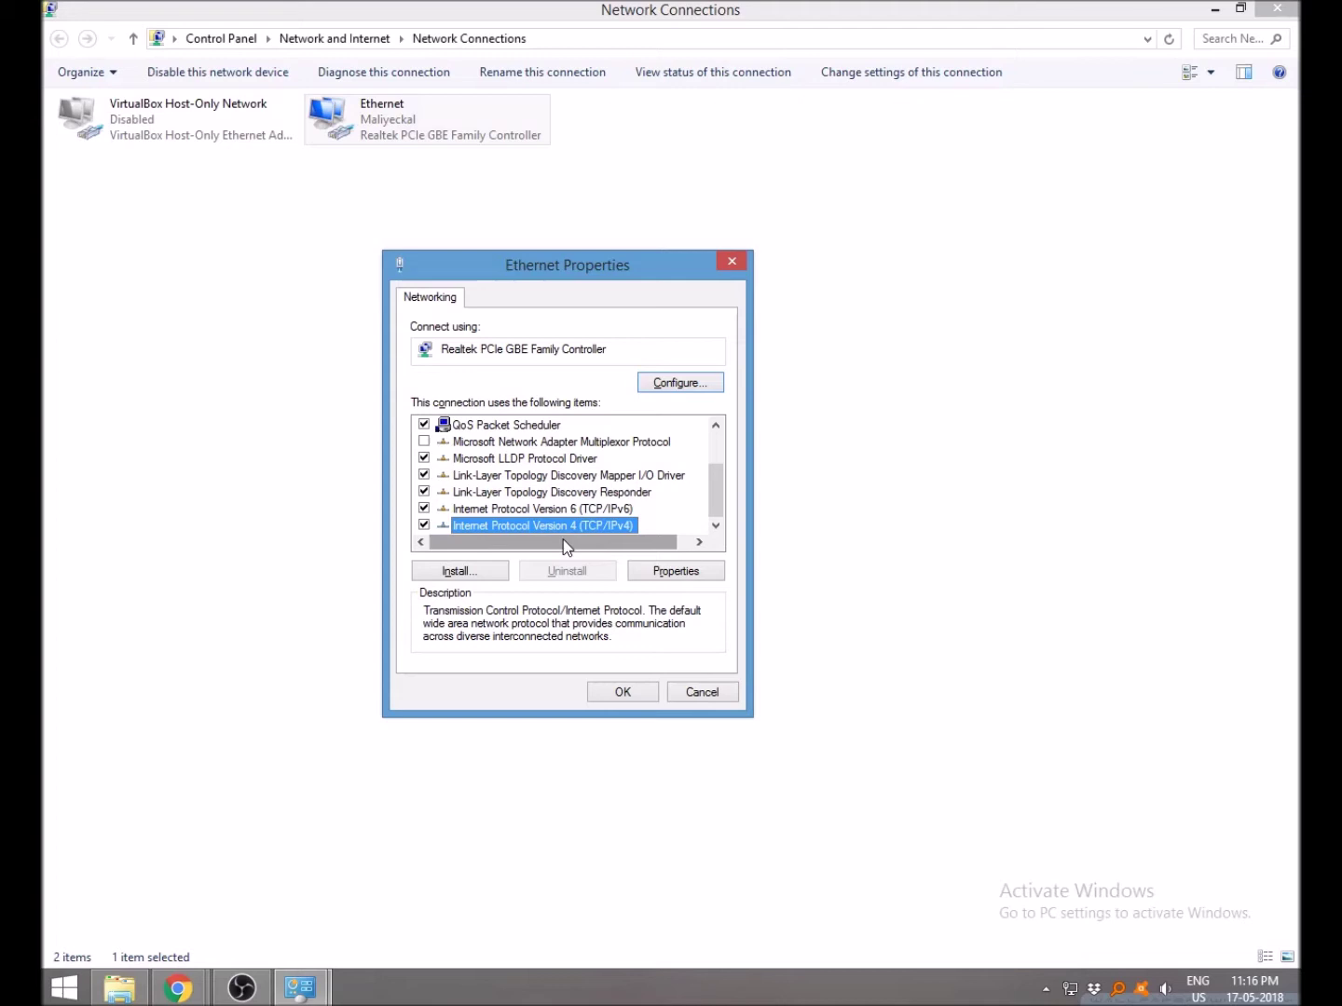
Step: Cancel the Ethernet Properties window and launch Device Manager from a Start search for 'devi'
drag(634, 270, 728, 235)
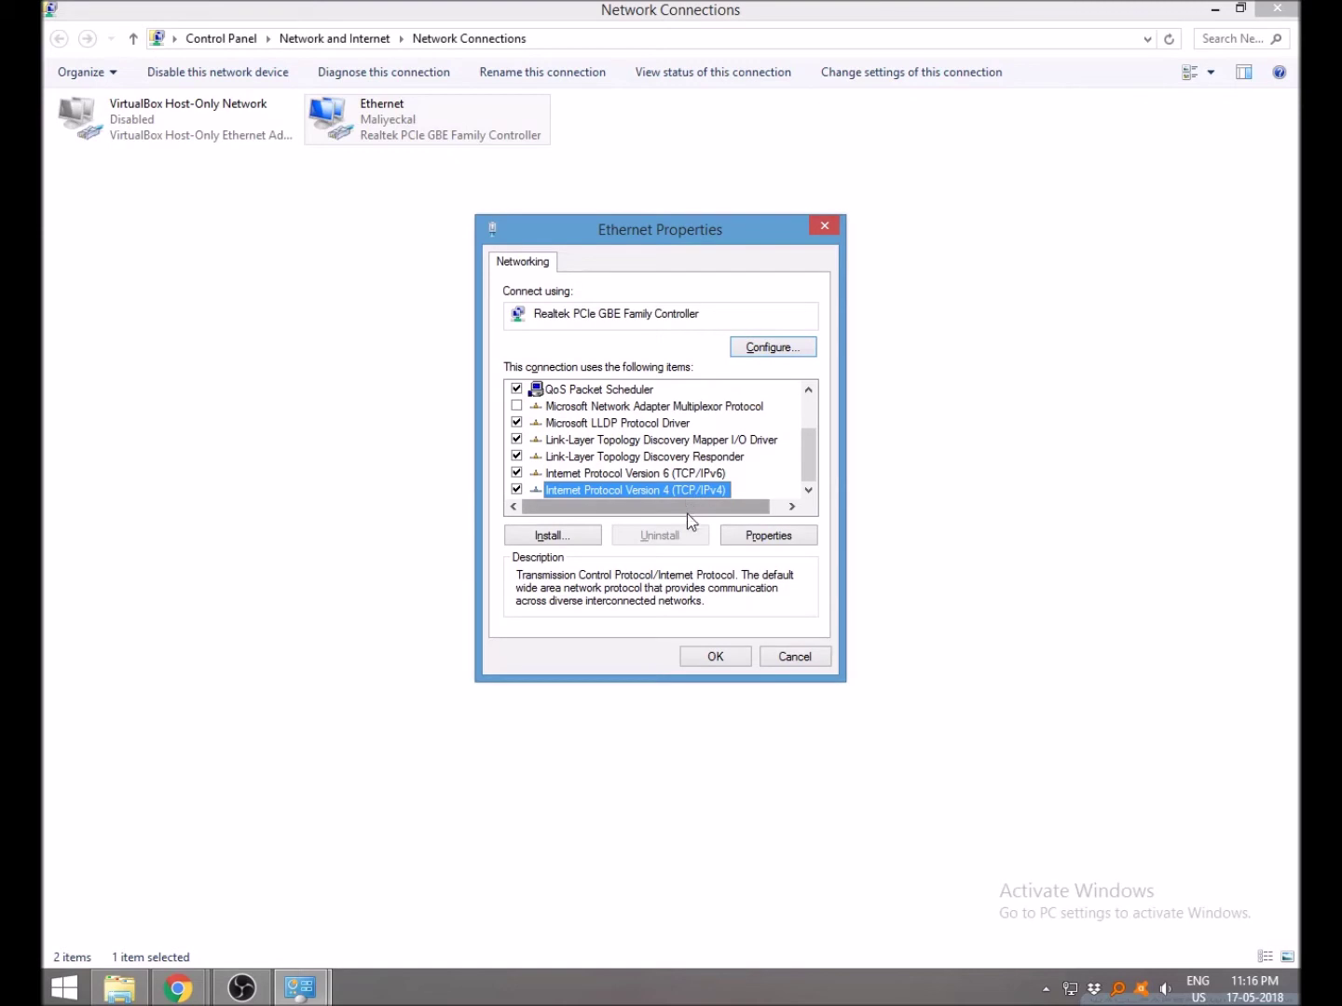
click(795, 657)
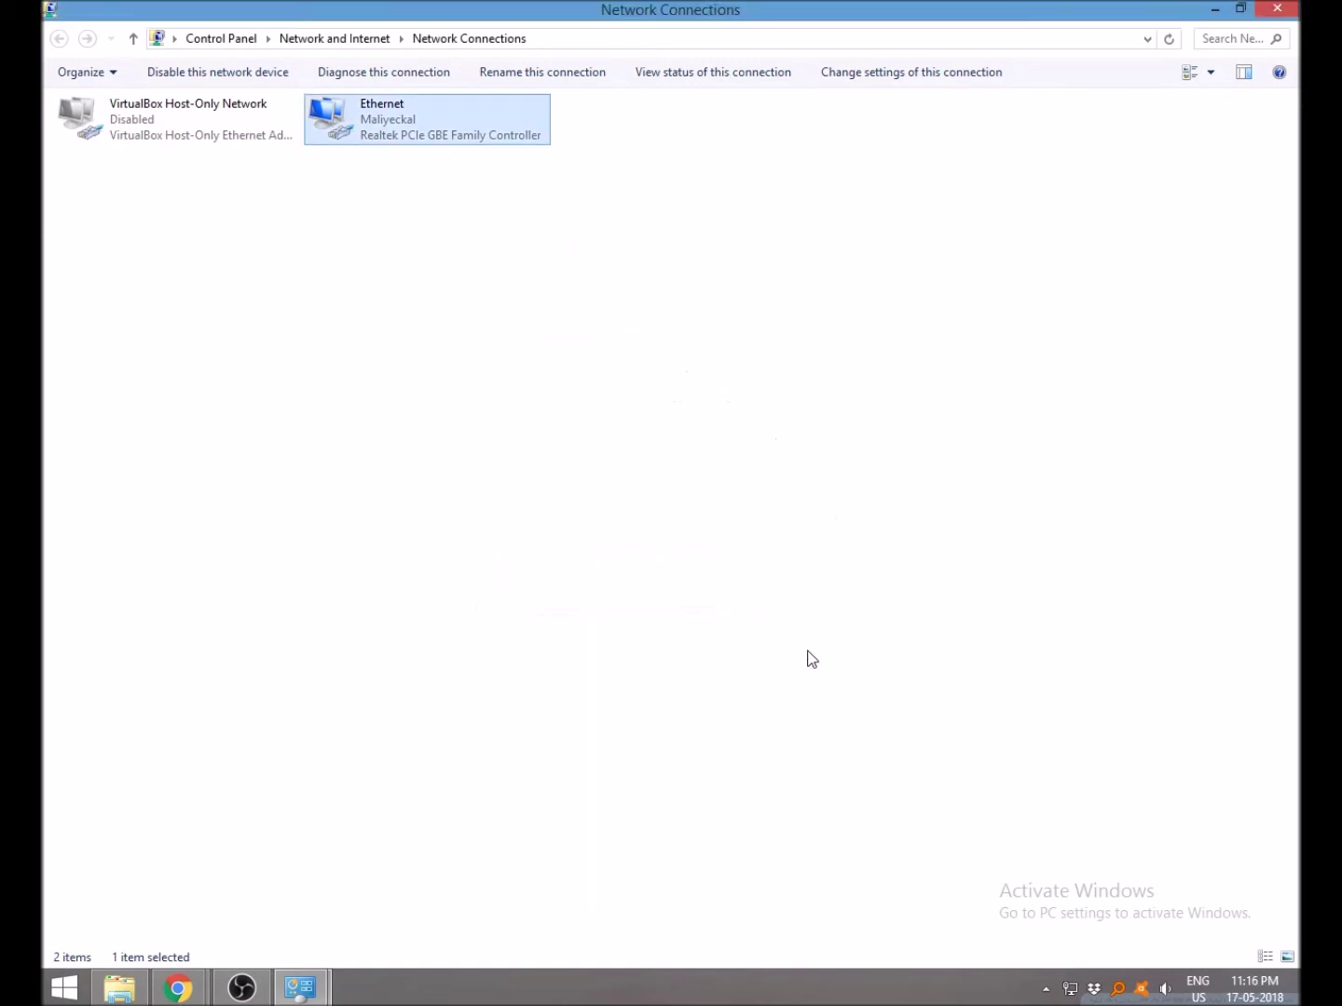
key(super)
text(devi)
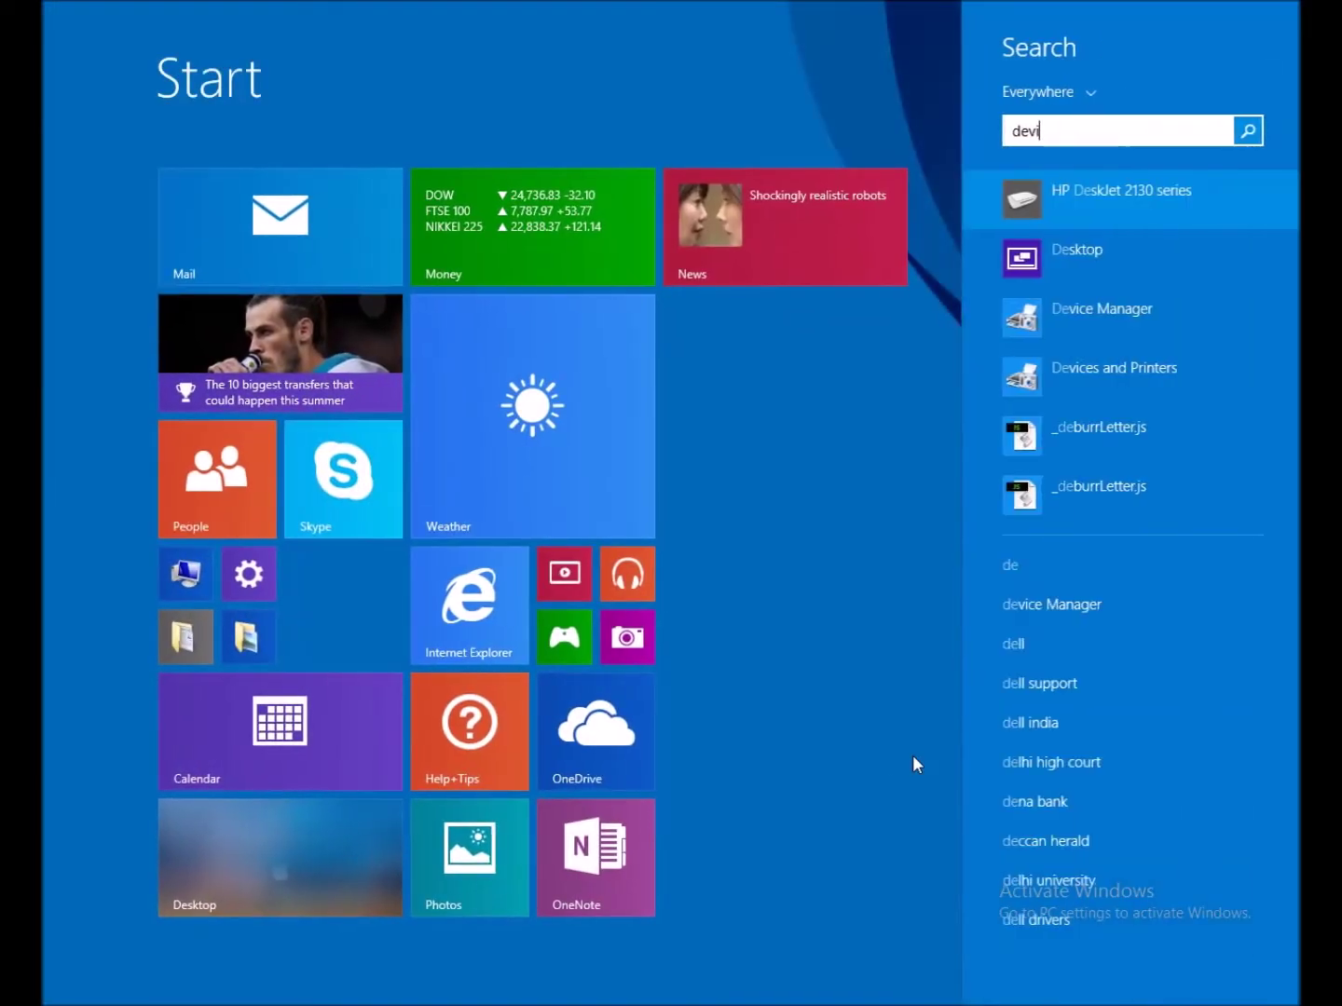
click(1059, 202)
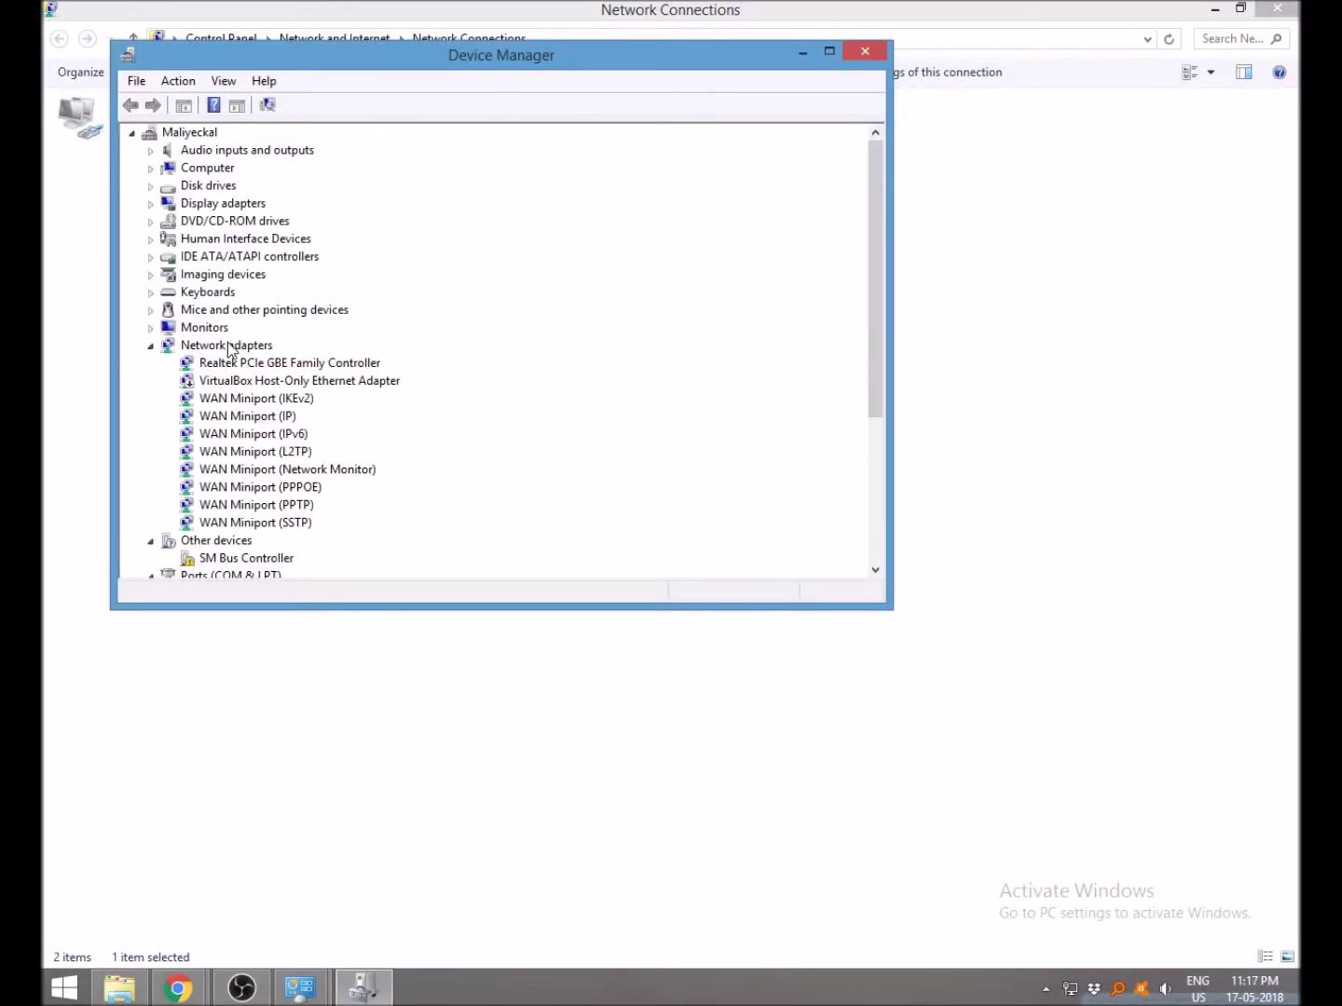
Step: Uninstall the Realtek PCIe GBE Family Controller under Network adapters
click(247, 347)
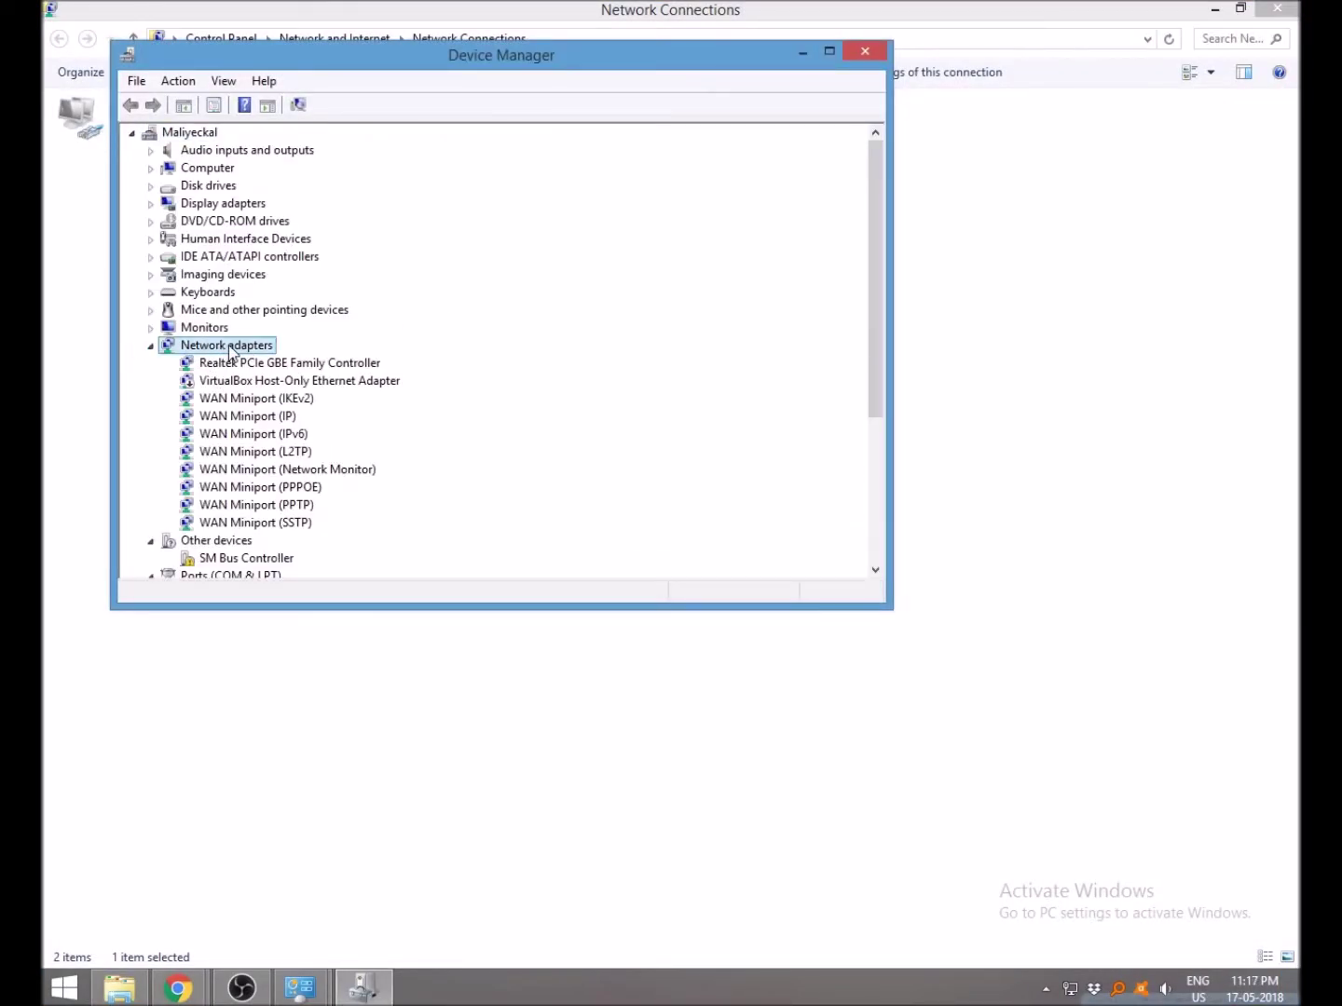
click(221, 365)
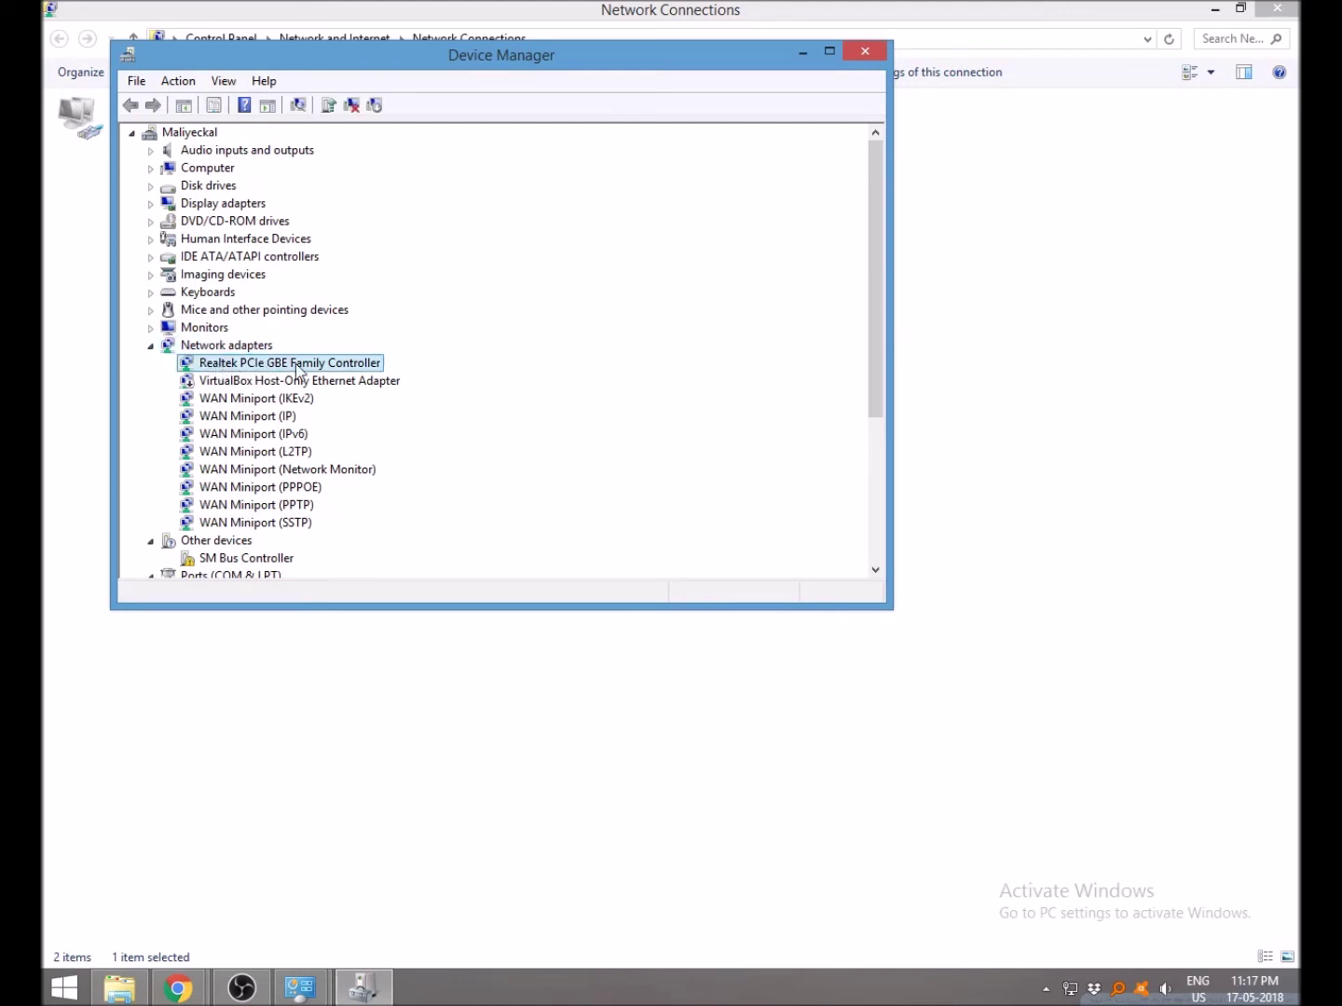
right_click(245, 362)
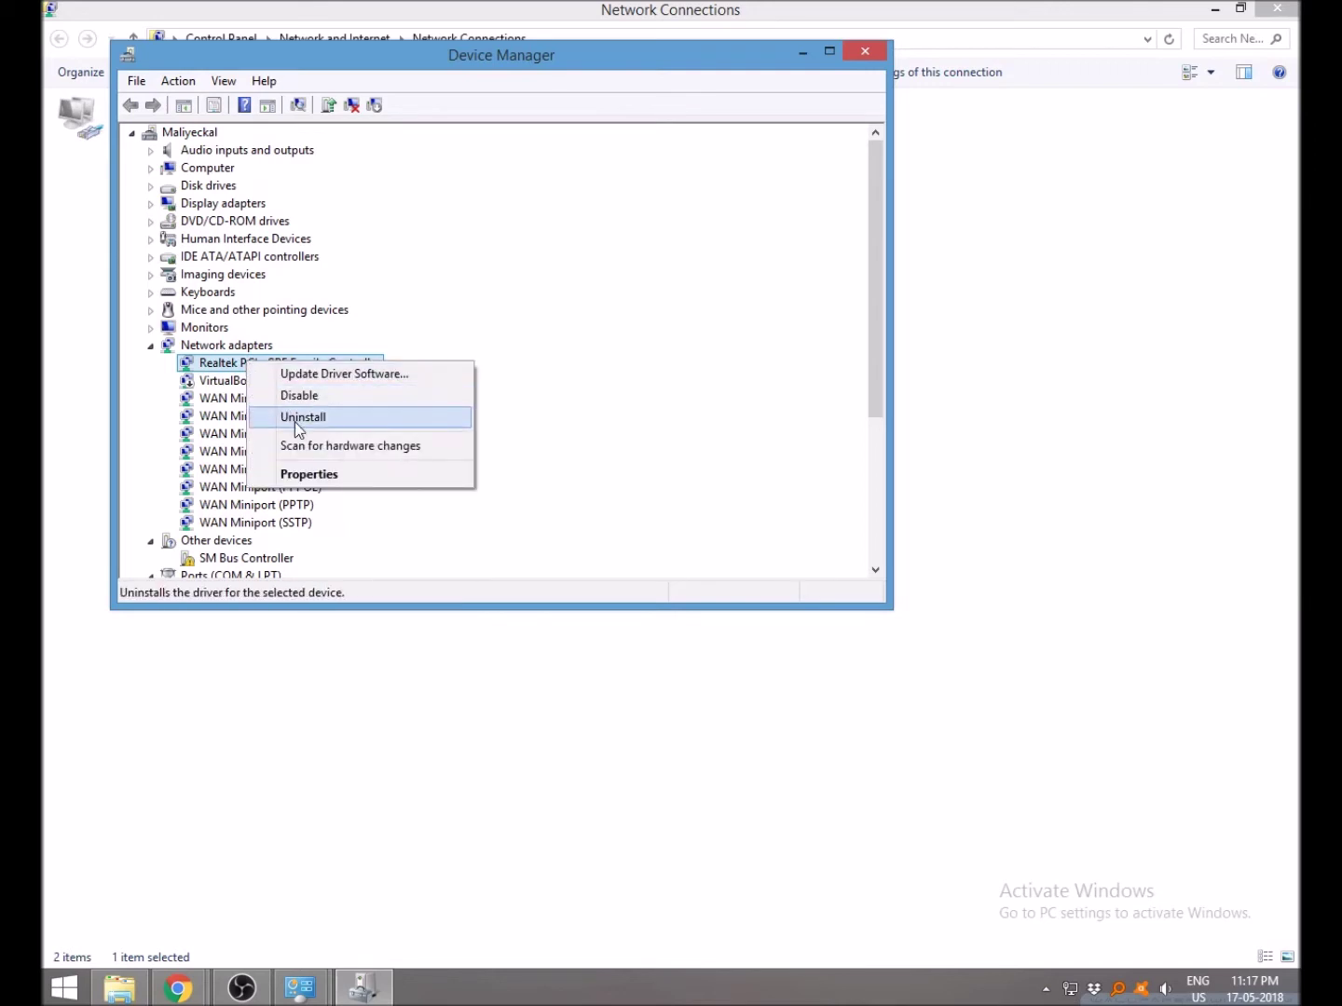
click(294, 418)
click(703, 572)
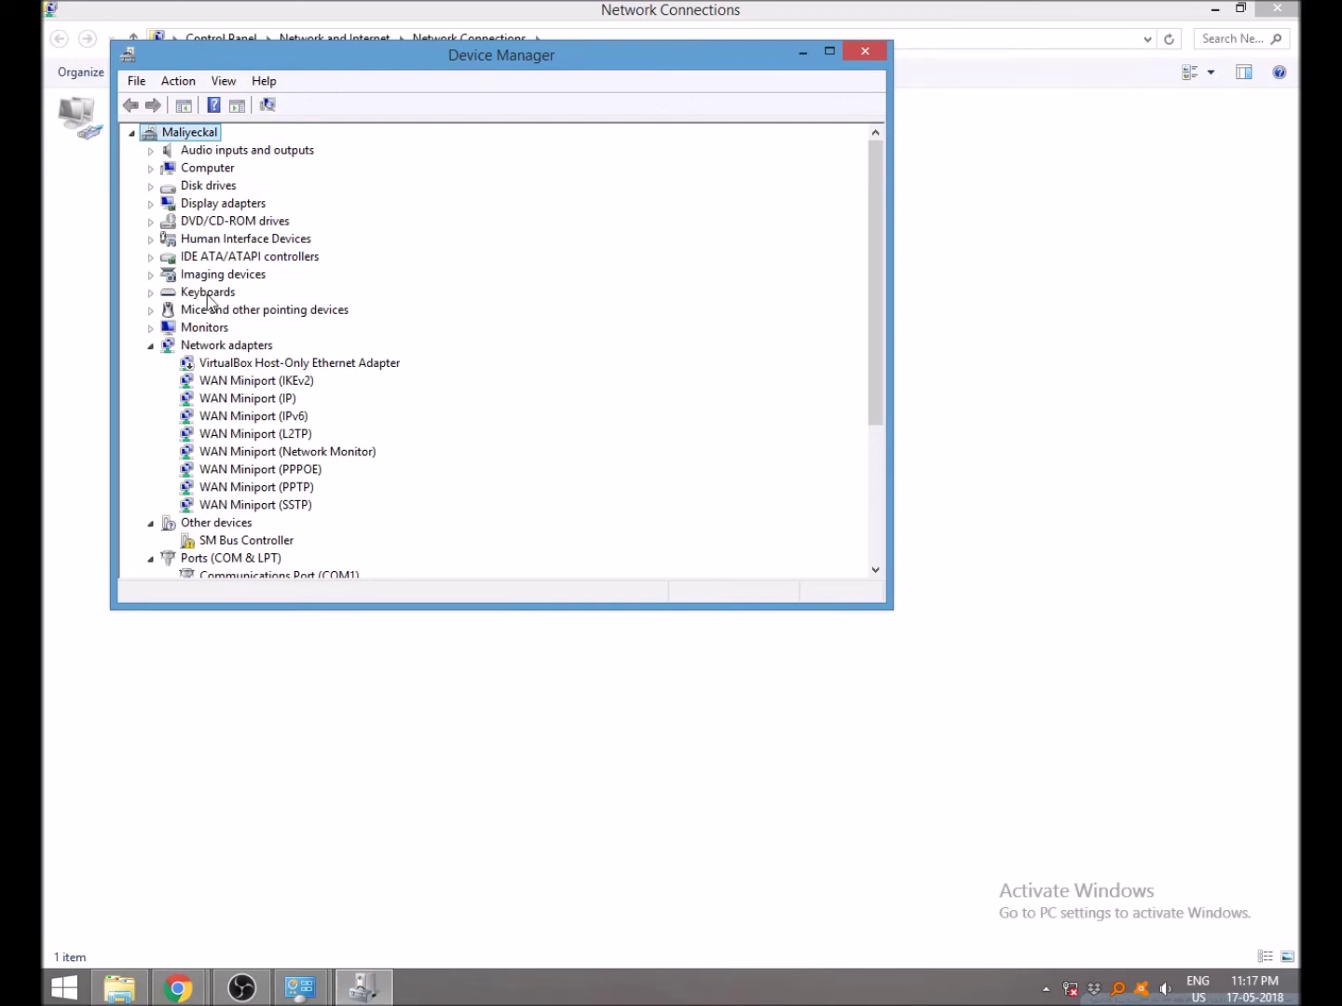
Step: Scan for hardware changes so the Realtek adapter is redetected, then close Device Manager
click(267, 106)
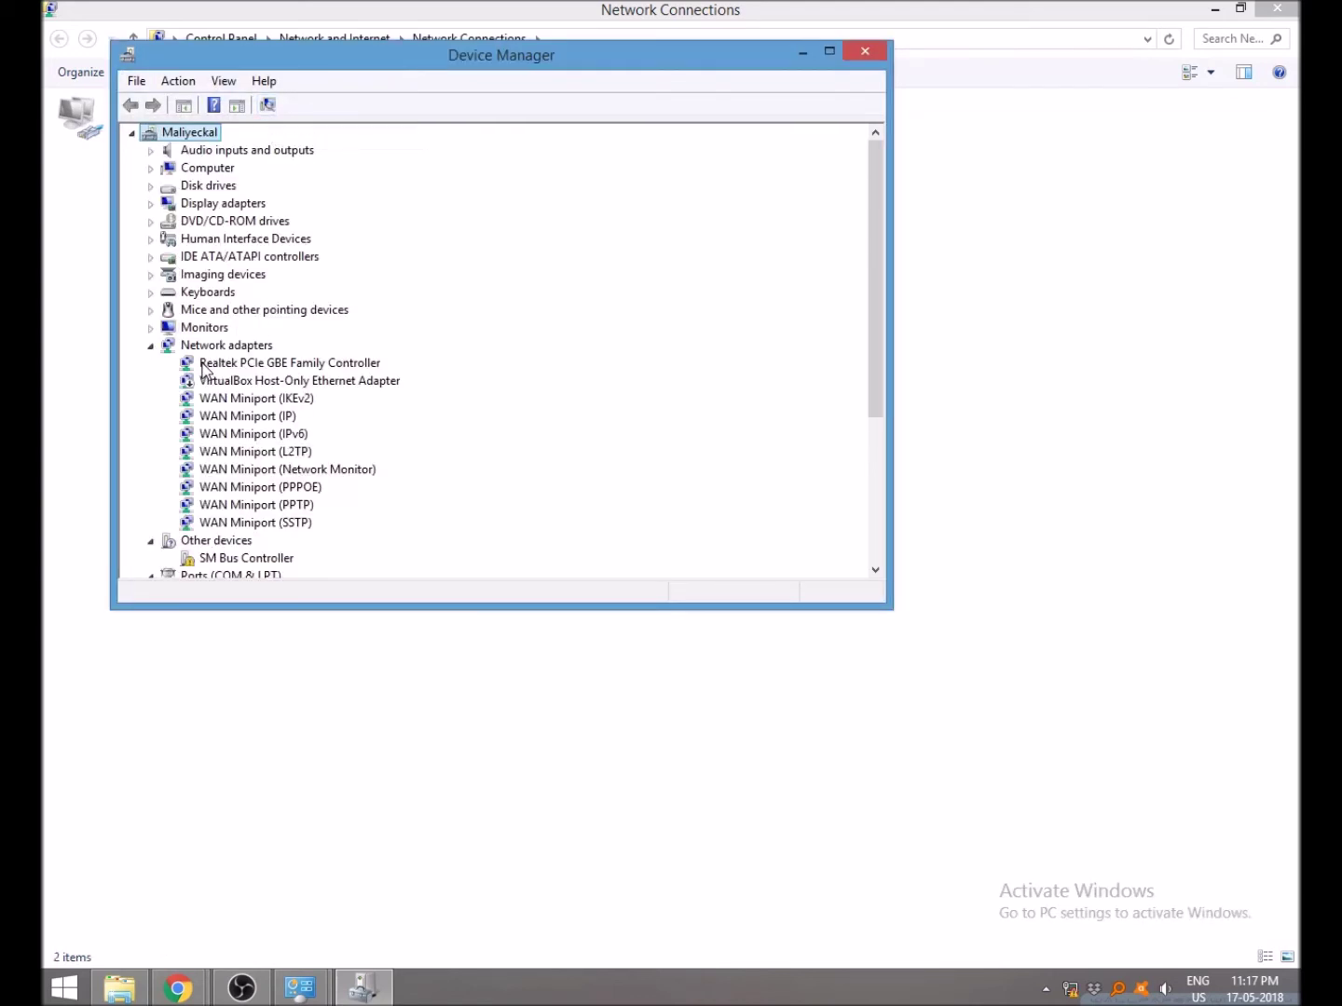
click(270, 364)
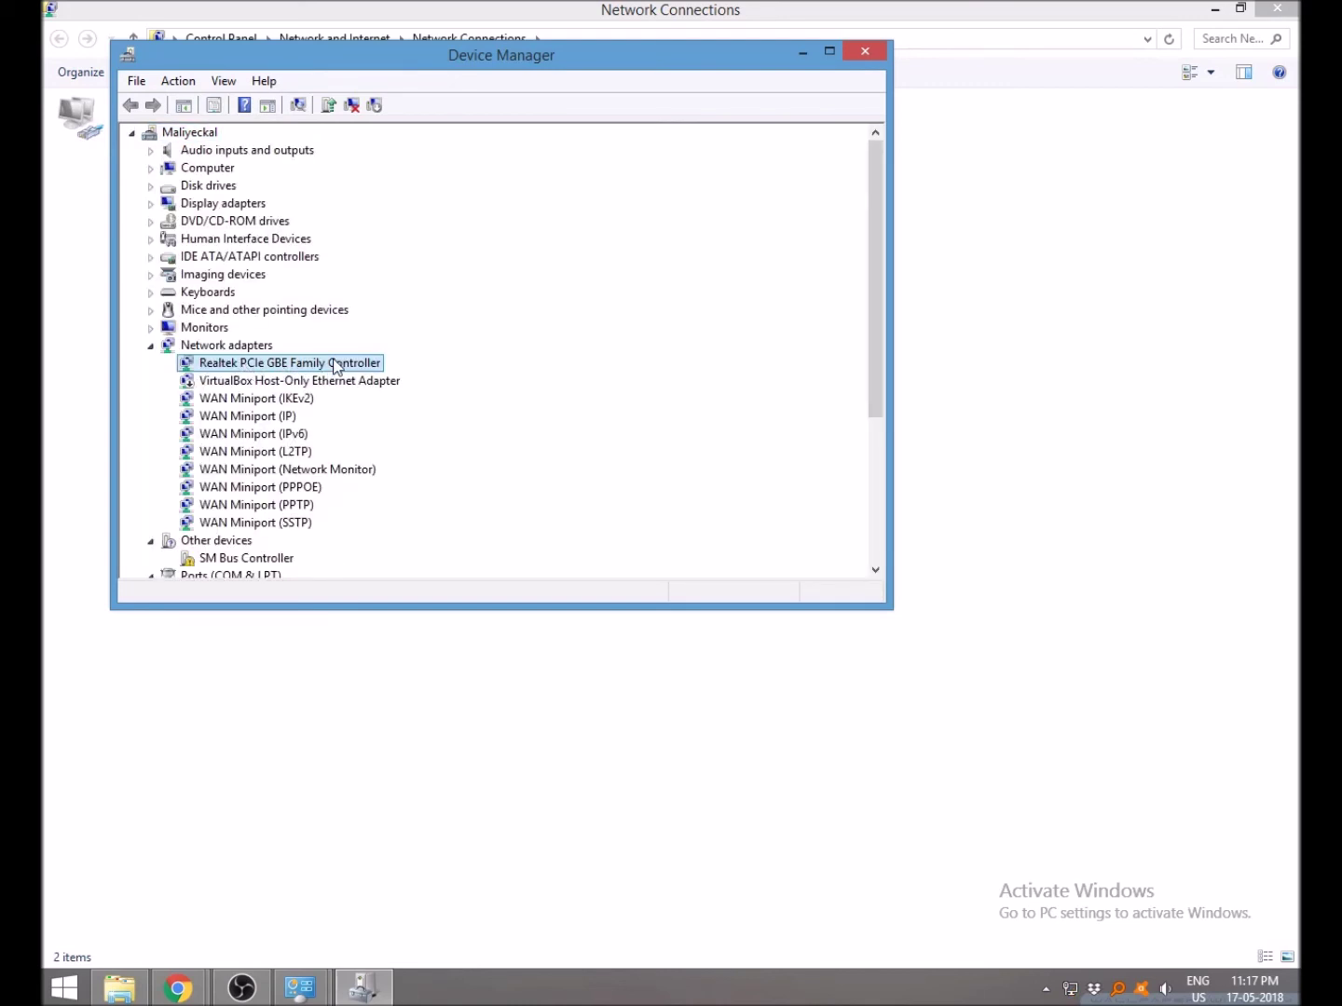
click(863, 51)
click(413, 121)
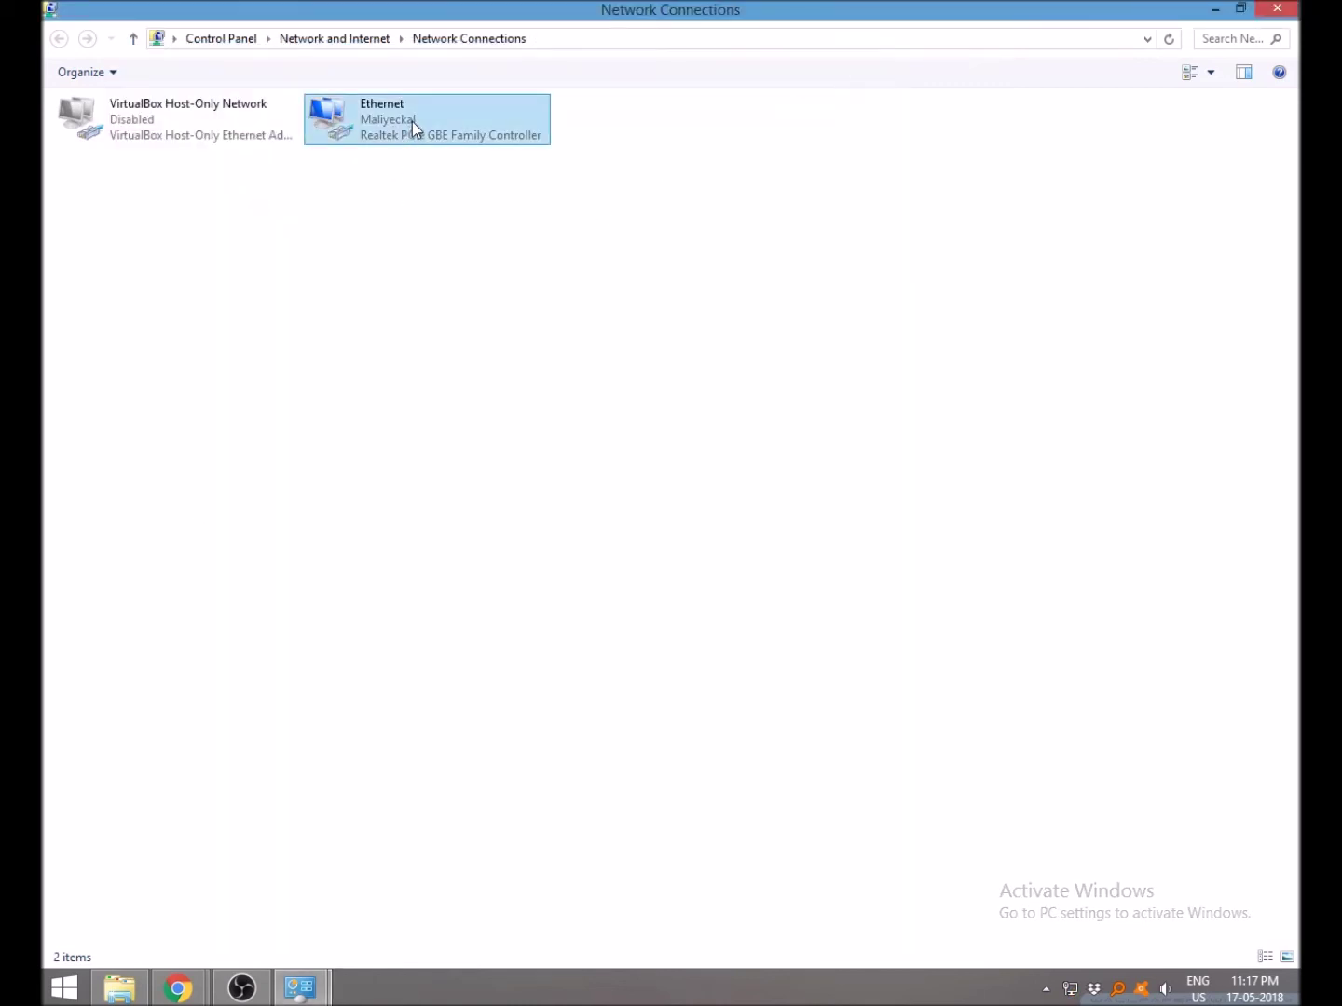
right_click(412, 121)
click(479, 304)
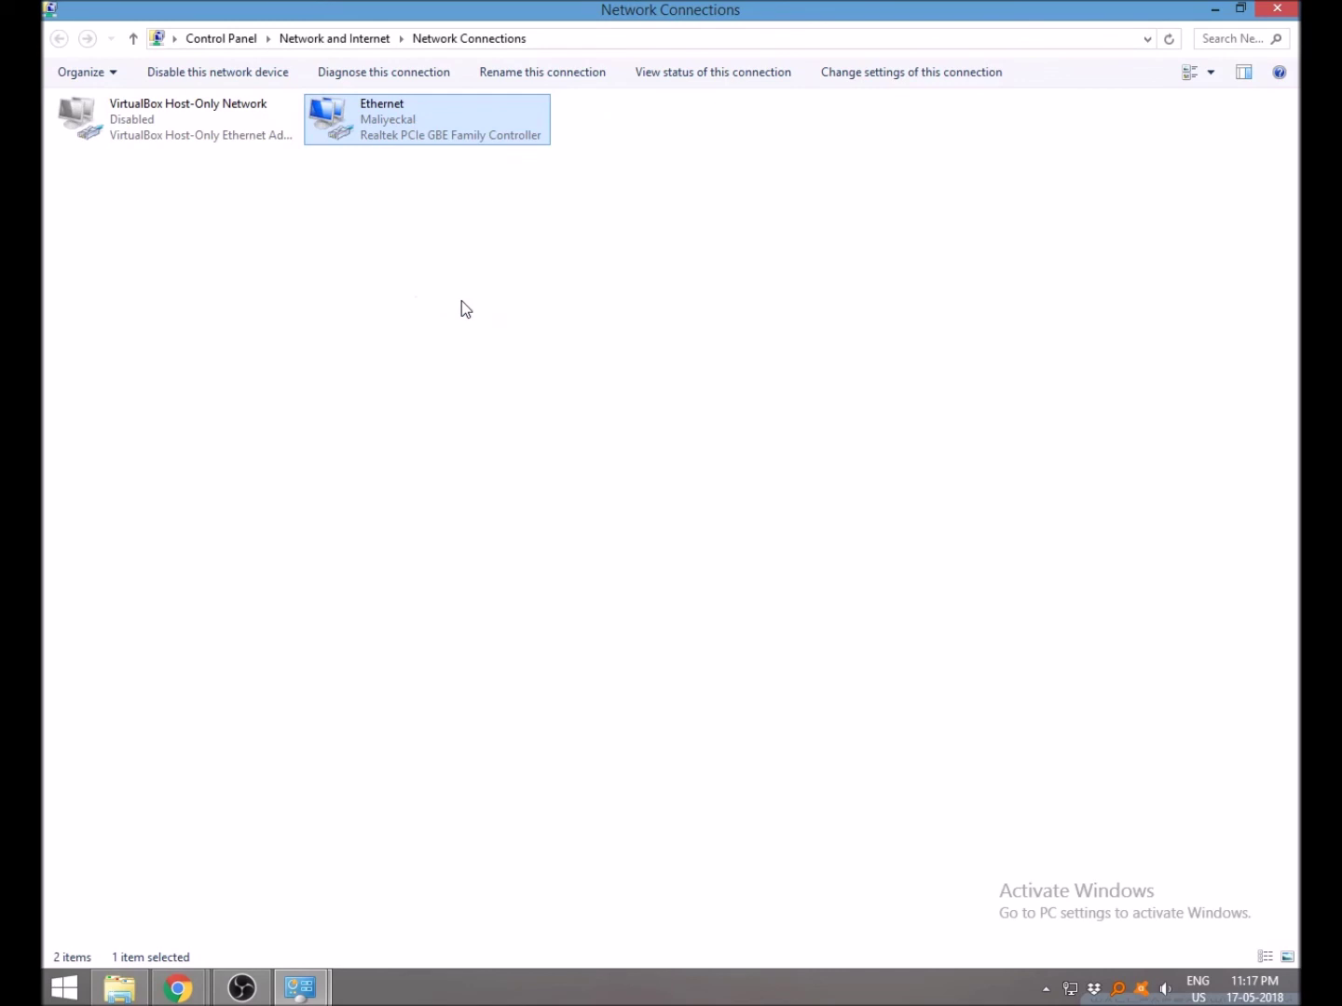
scroll(247, 346, down, 2)
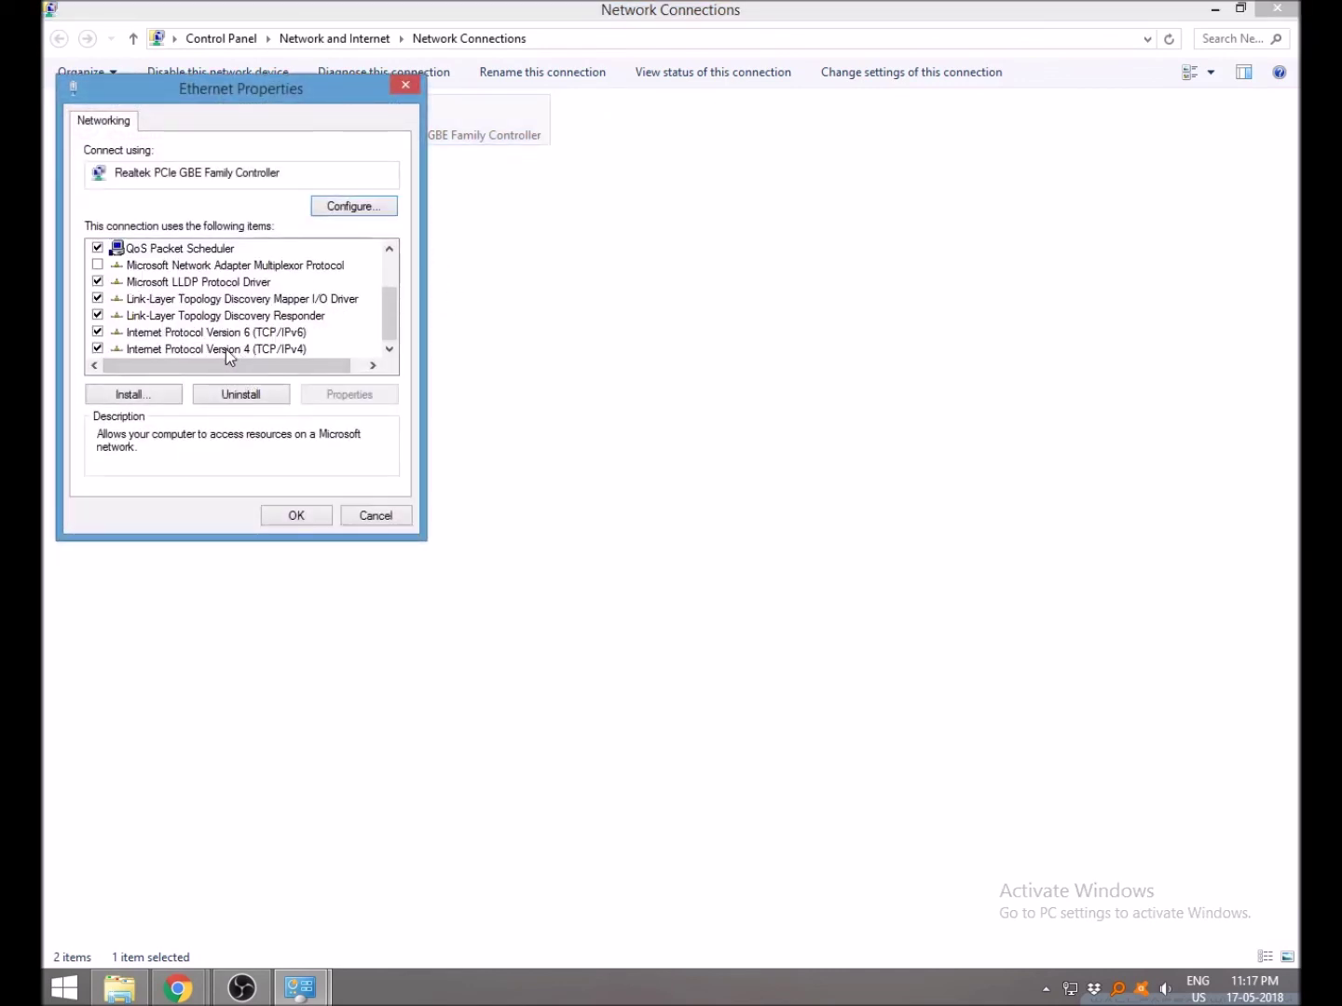
double_click(225, 348)
mouse_move(358, 195)
mouse_down()
mouse_move(410, 233)
mouse_move(600, 228)
mouse_up()
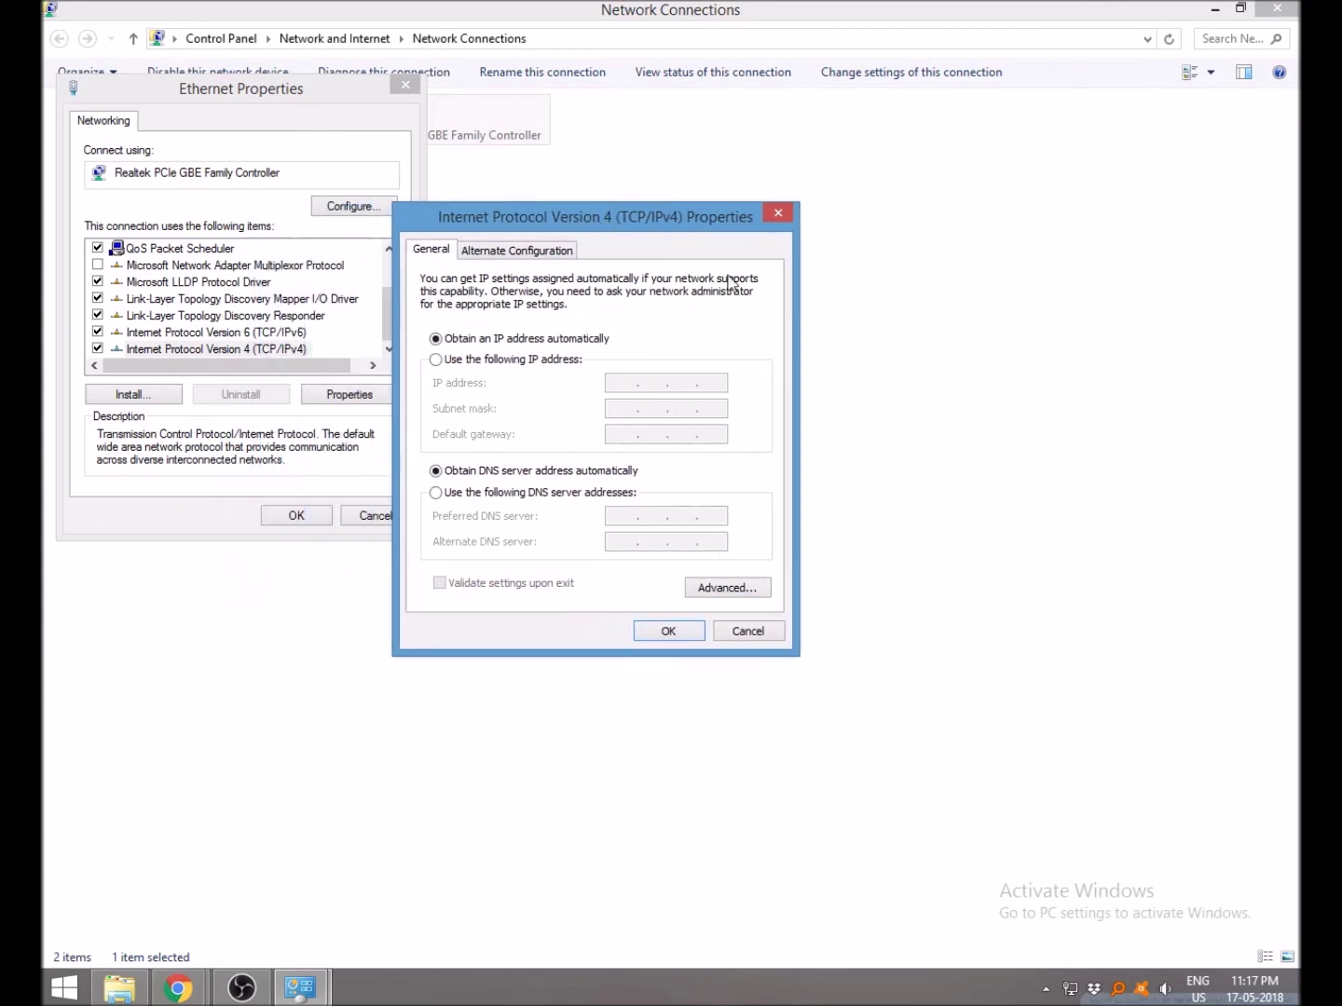
click(778, 214)
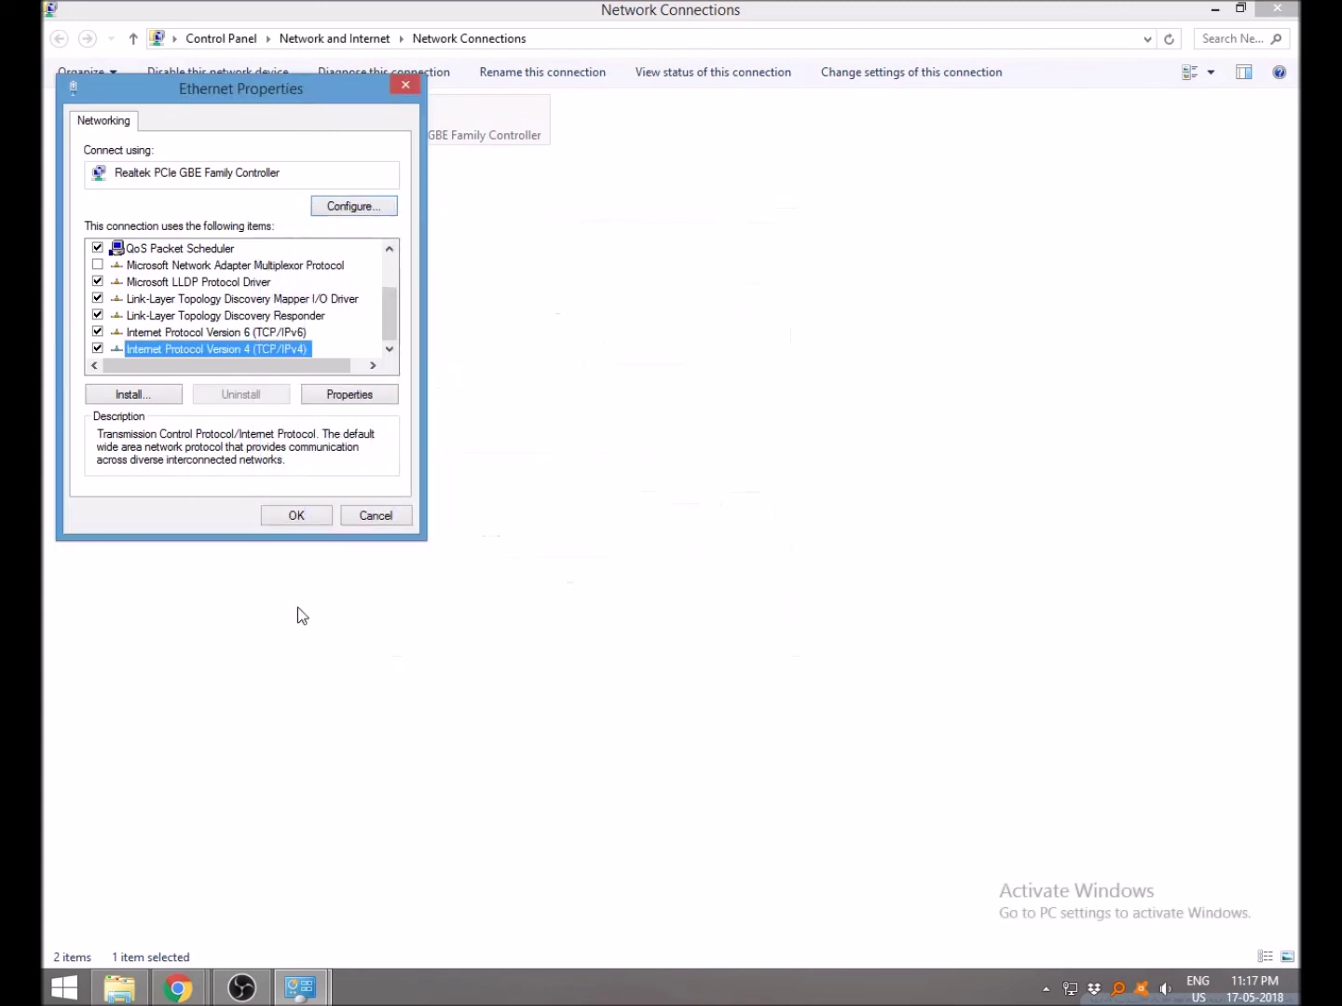
click(375, 516)
click(357, 518)
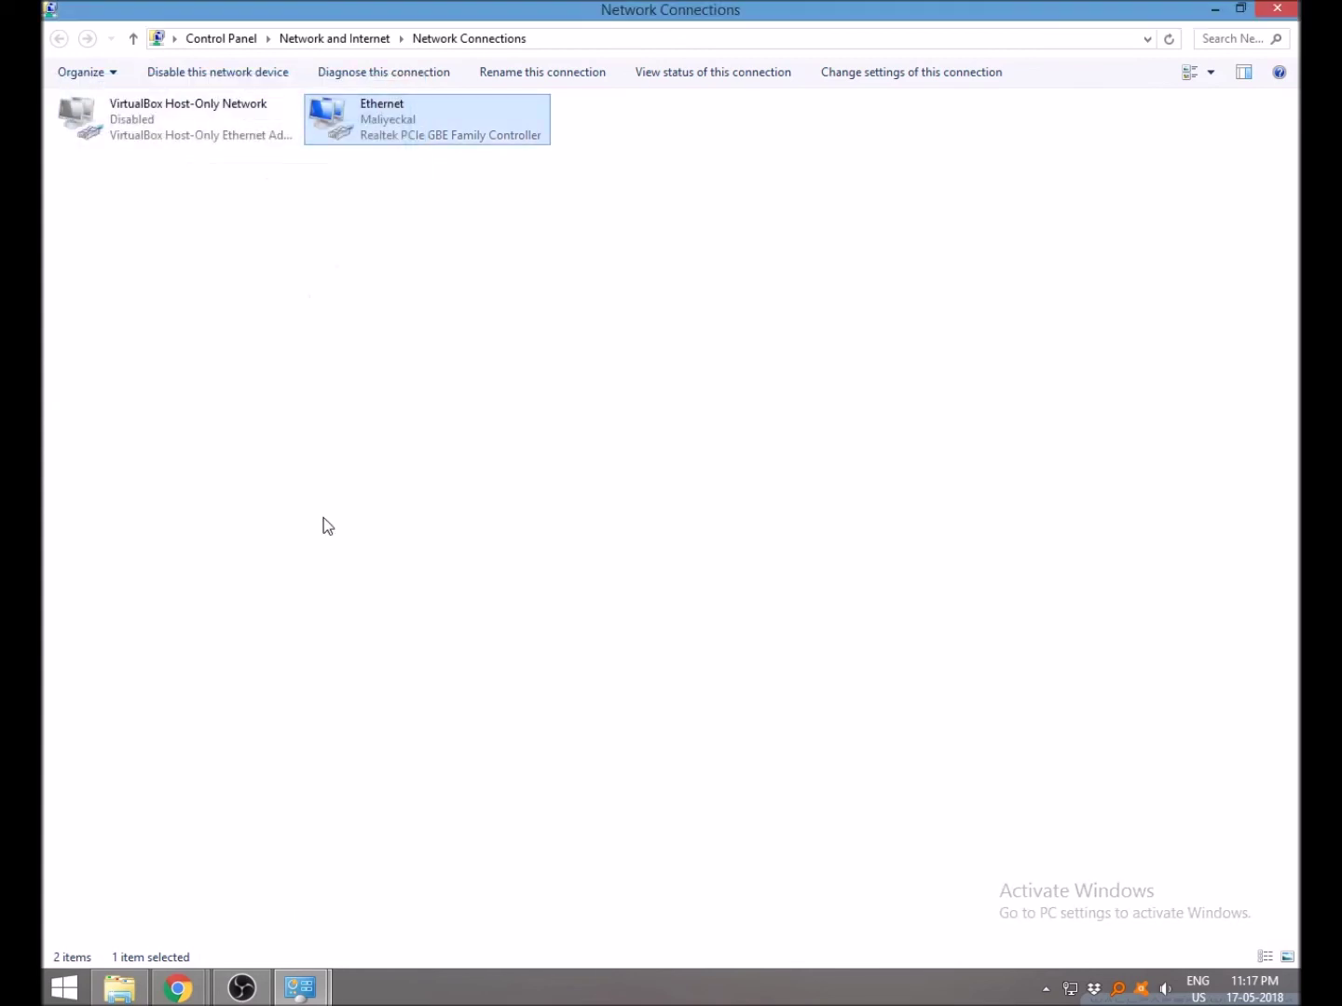